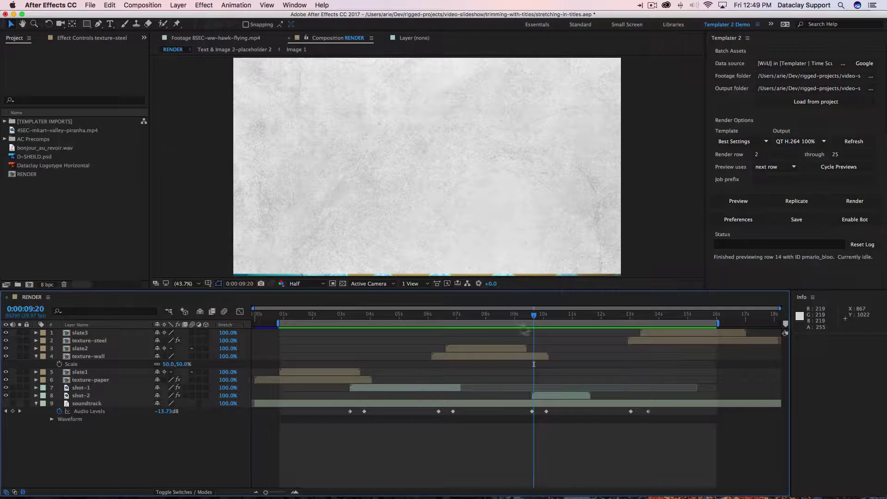
click(99, 396)
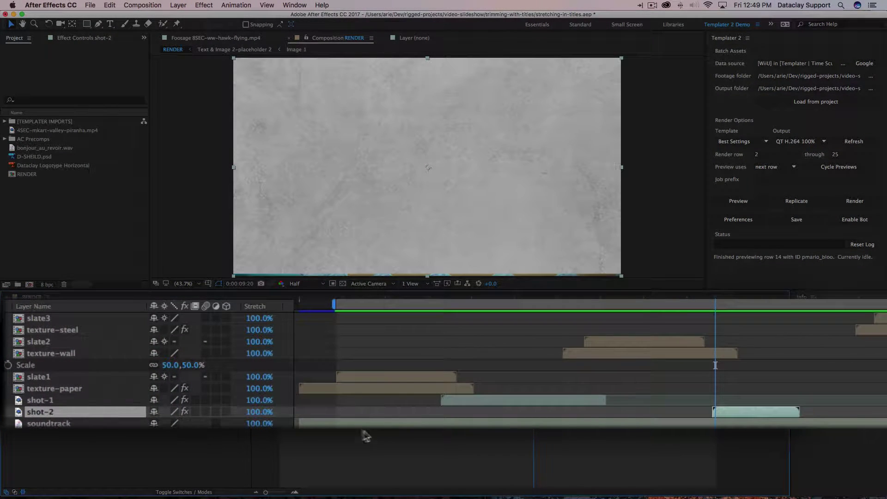
click(103, 400)
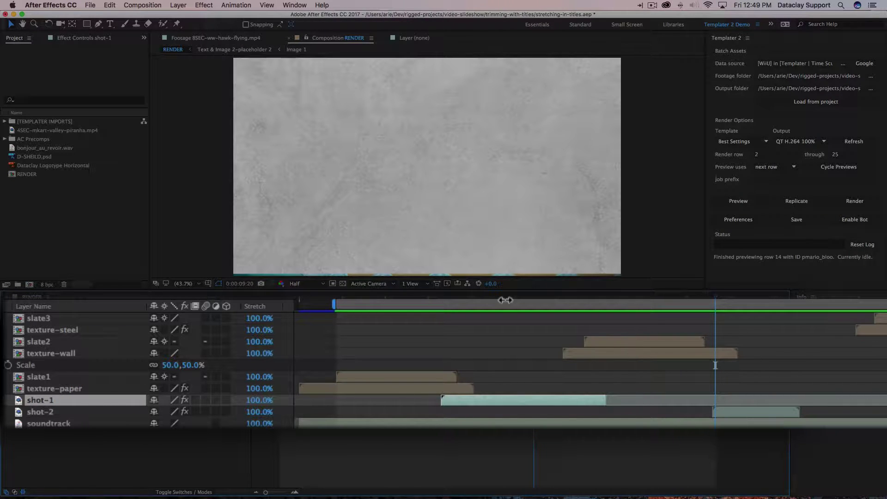
mouse_move(505, 300)
mouse_down()
mouse_move(480, 300)
mouse_move(498, 300)
mouse_up()
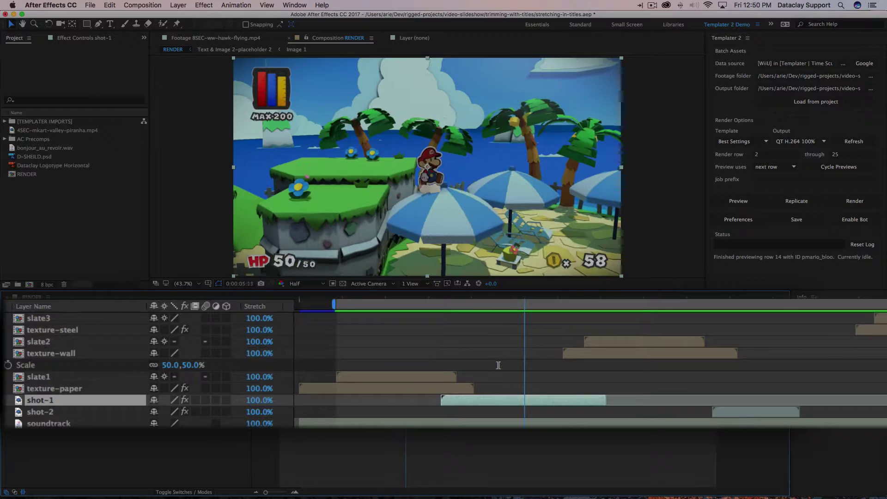
drag(494, 296, 649, 300)
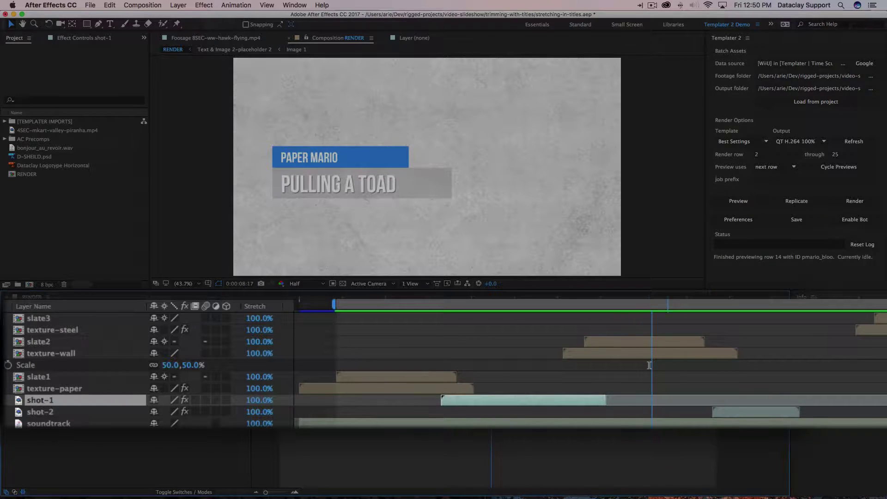
drag(502, 314, 603, 317)
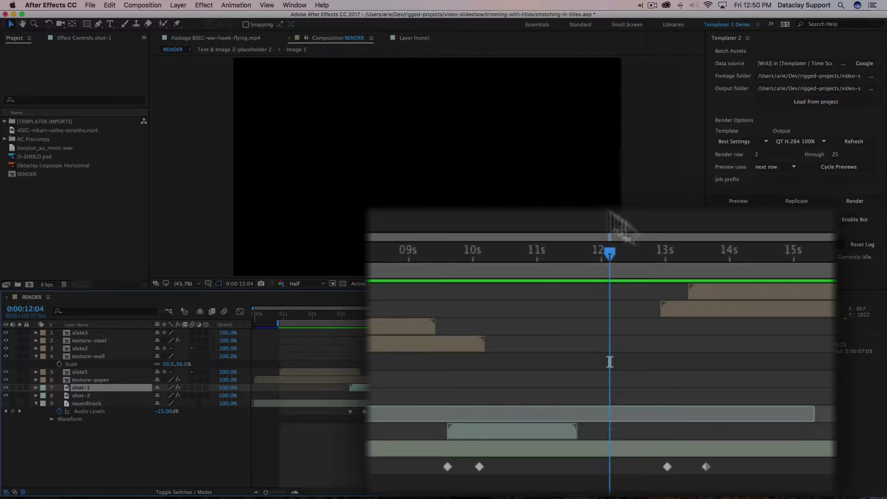
click(539, 317)
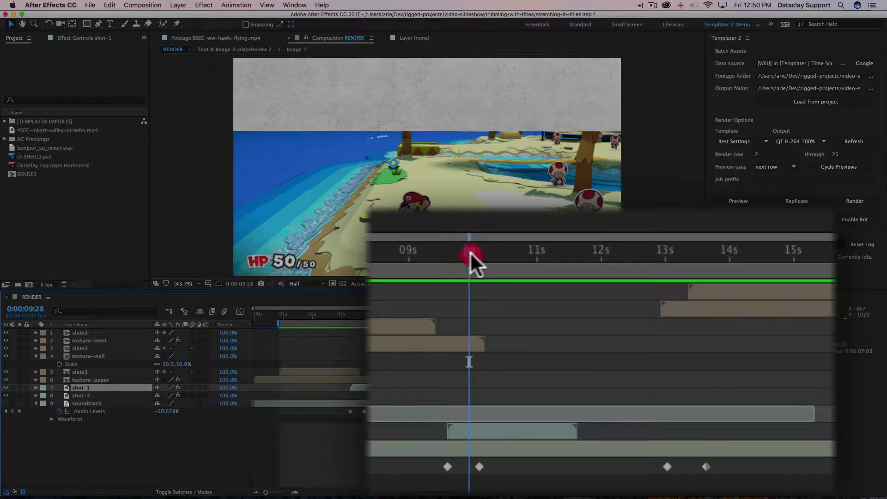
drag(539, 316, 592, 316)
click(565, 397)
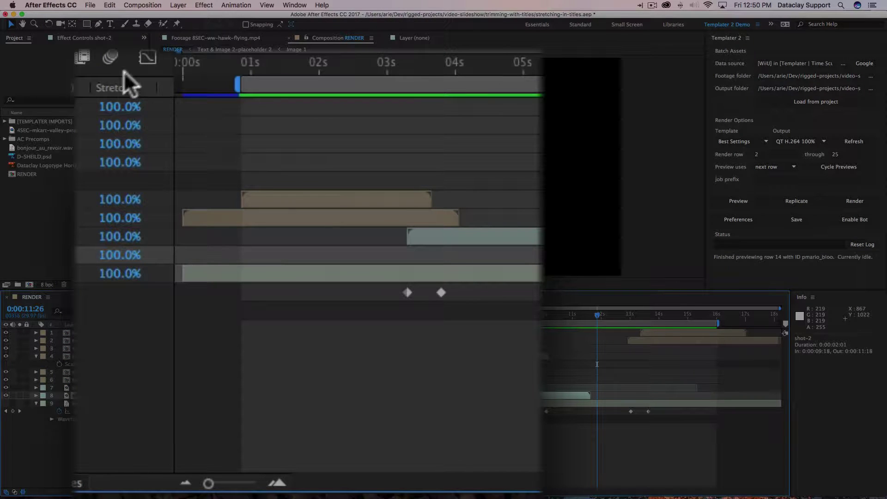
- Scrub shot-2's Stretch value from 148% up to 212%, then check the timeline at 0:00:10:21
right_click(141, 89)
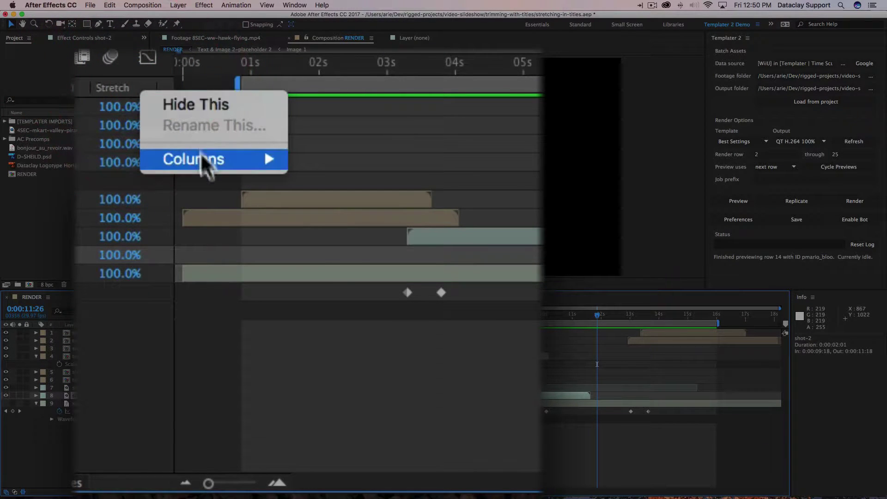
mouse_move(202, 159)
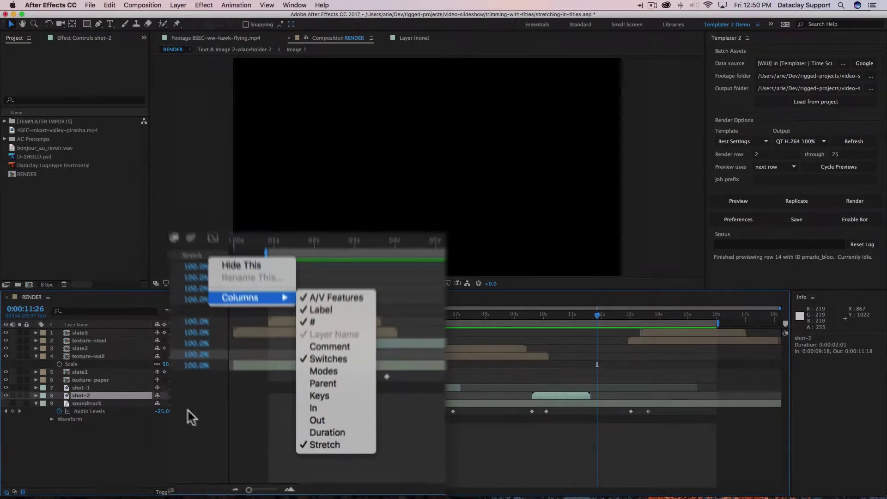
click(222, 442)
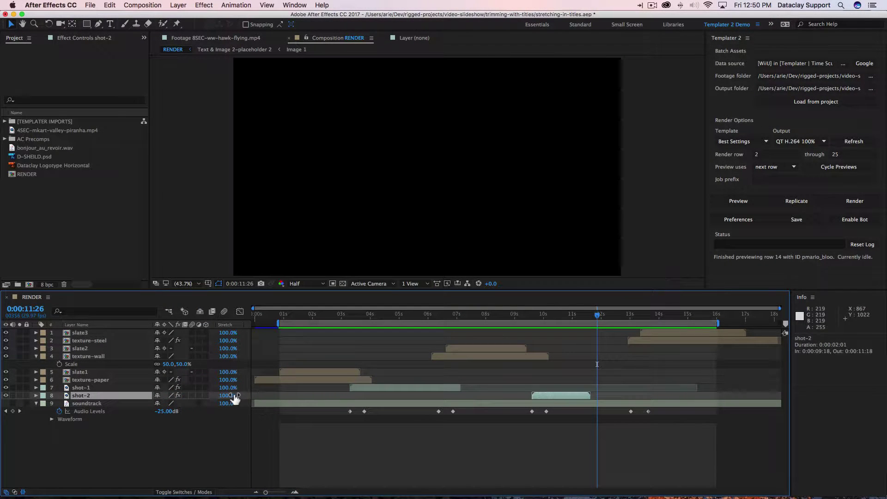
drag(234, 398, 257, 398)
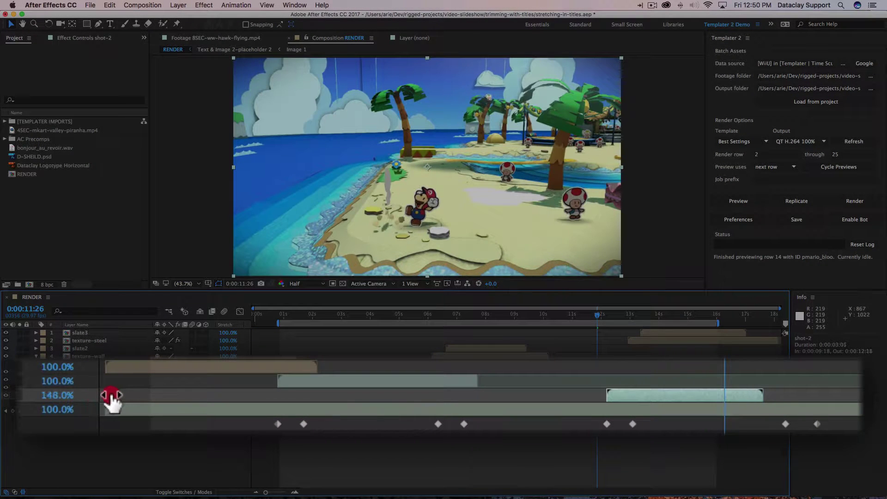
drag(111, 398, 148, 390)
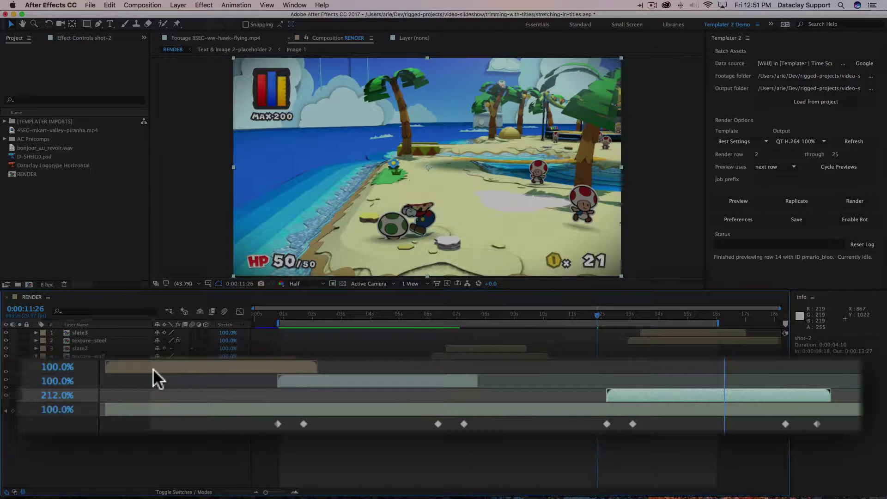
click(564, 315)
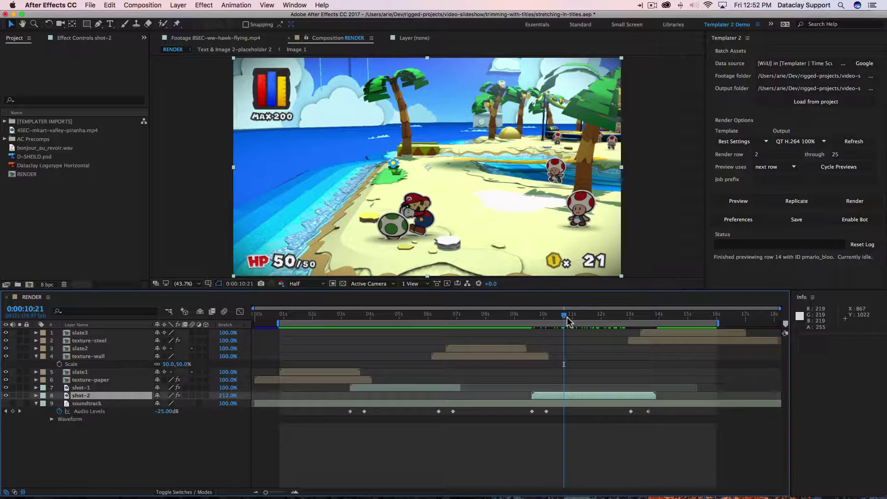
click(652, 138)
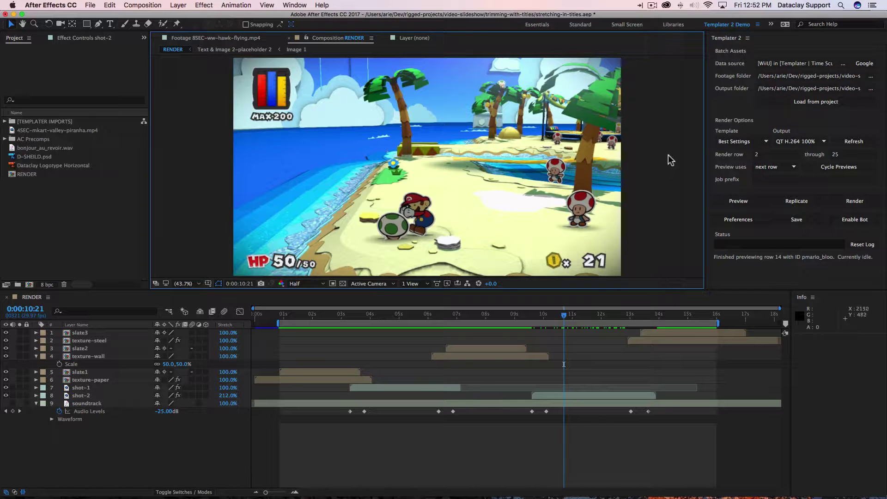
- Undo shot-2's stretch back to 100% and open its Templater Settings effect
key(super+z)
click(600, 316)
drag(603, 317, 601, 317)
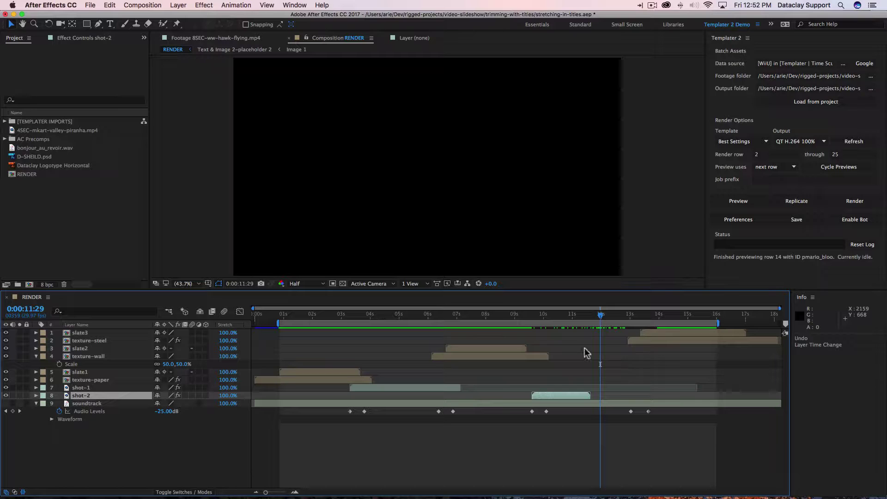
key(e)
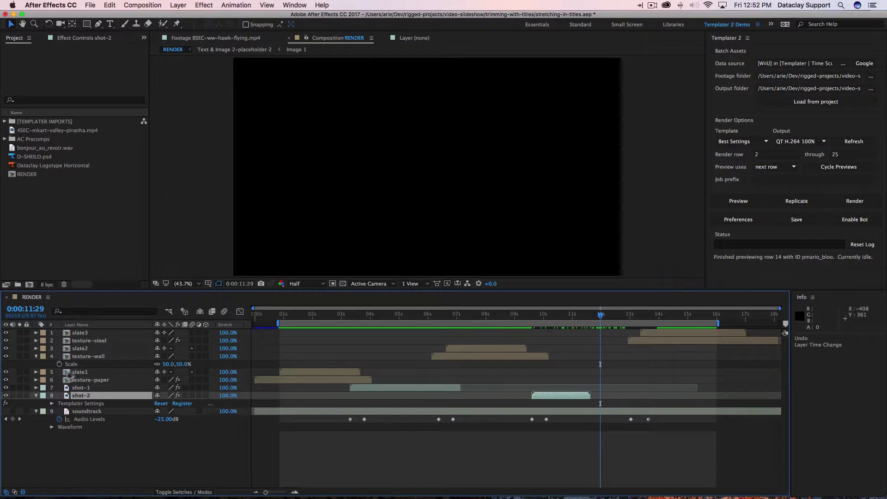
double_click(78, 405)
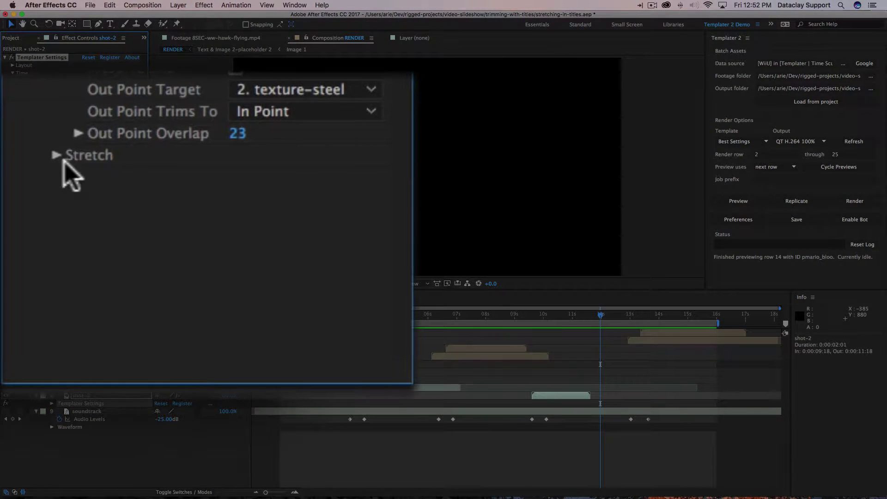
- Set shot-2's Stretch Target to 1. slate3 and Stretch To to In Point
click(21, 144)
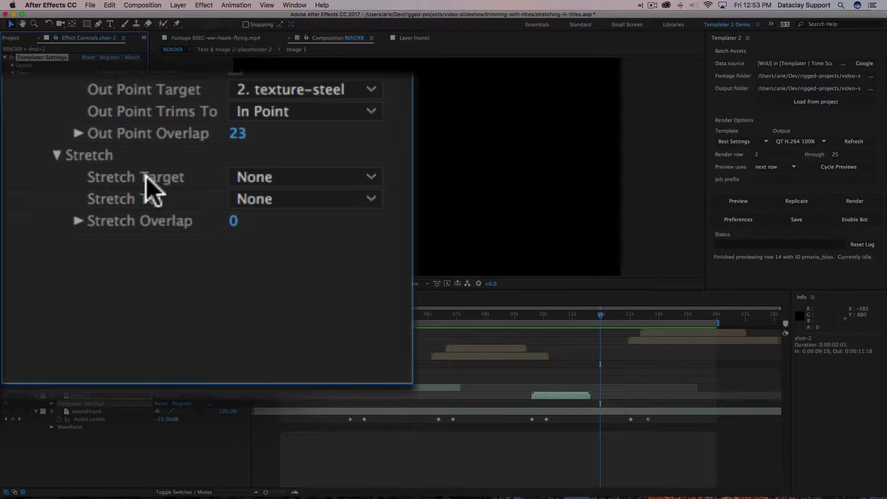
click(254, 180)
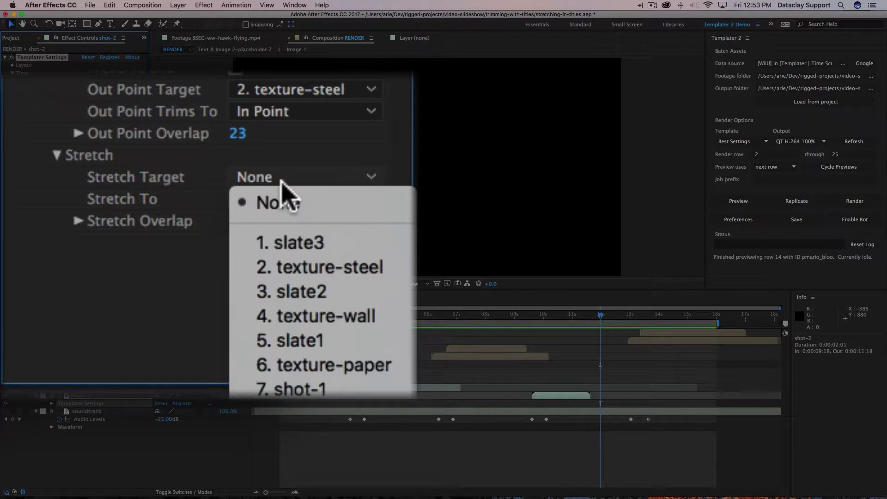
click(301, 241)
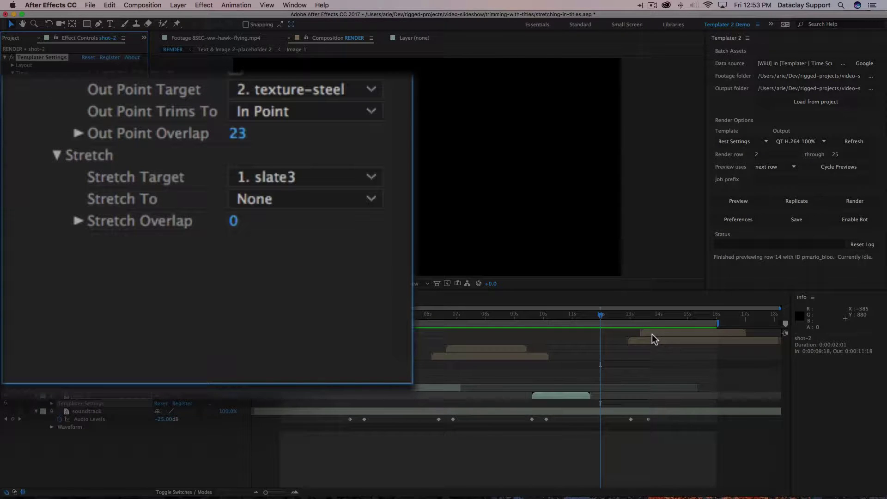
click(296, 191)
click(314, 248)
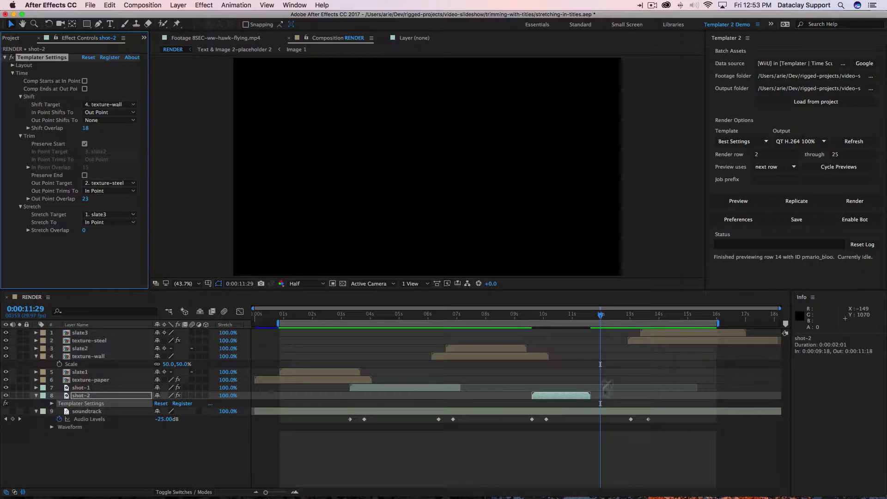
click(640, 316)
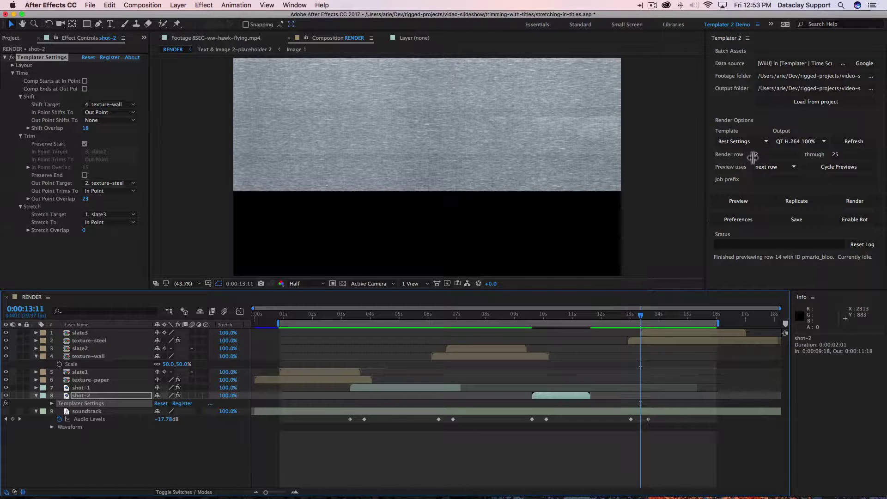
- Set Templater previews to use the current state and re-run Preview to stretch shot-2
click(765, 169)
click(766, 176)
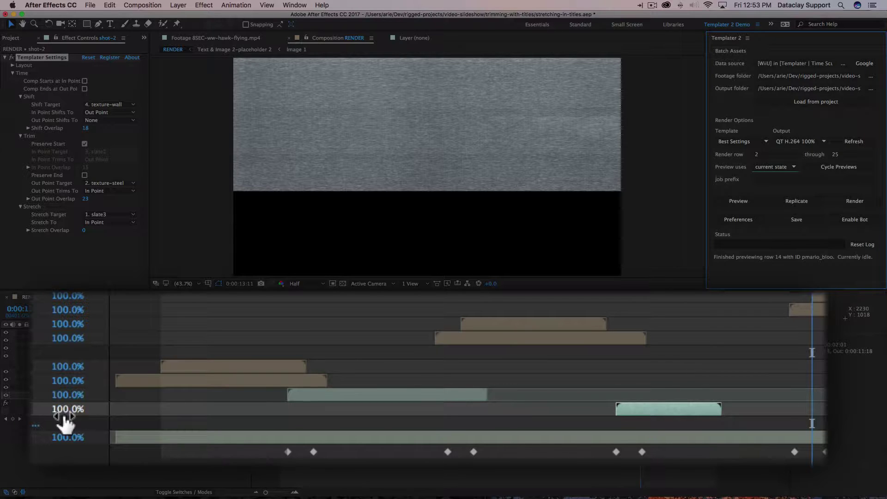
click(739, 202)
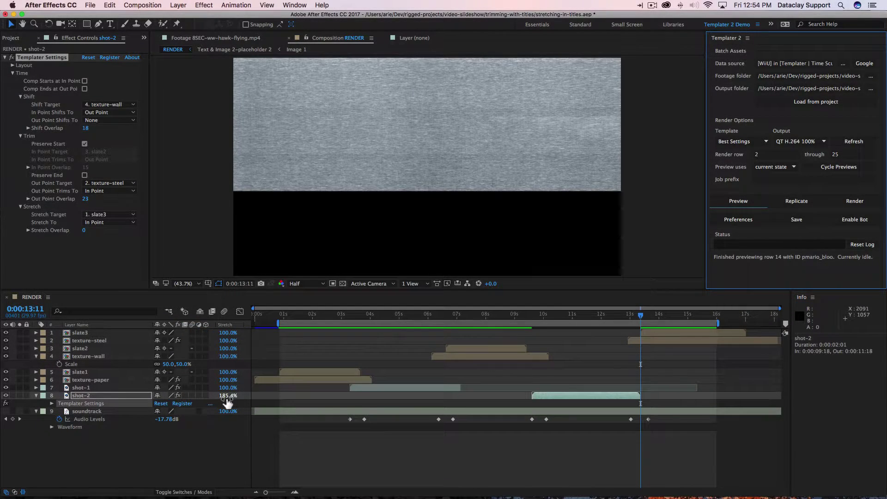
- Scrub around shot-2's end to confirm it meets slate3's start
click(635, 317)
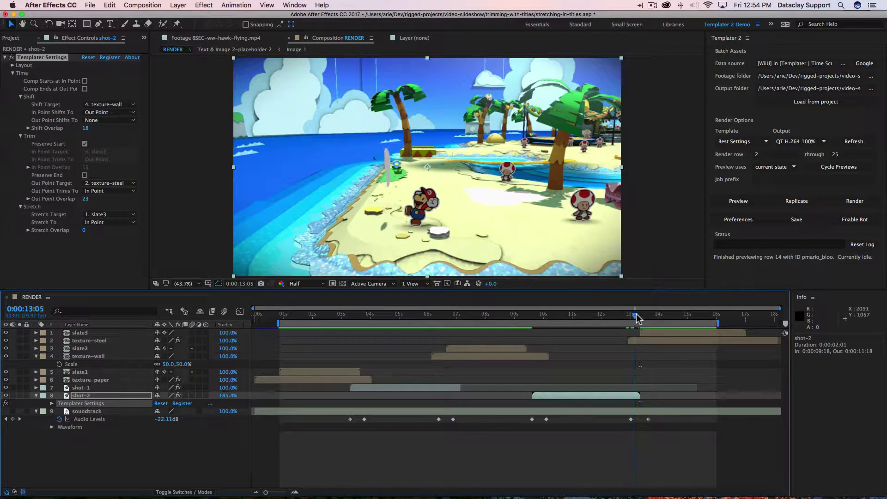
drag(636, 318, 642, 317)
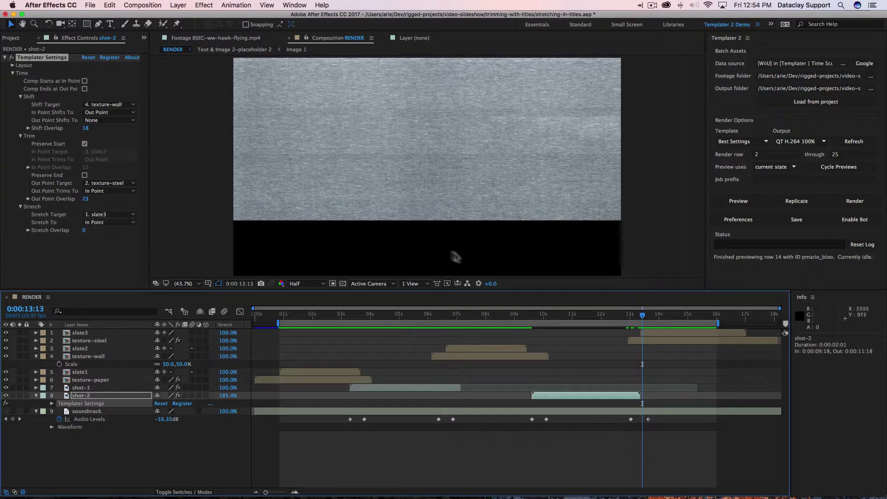
mouse_move(642, 318)
mouse_down()
mouse_move(625, 317)
mouse_move(639, 316)
mouse_up()
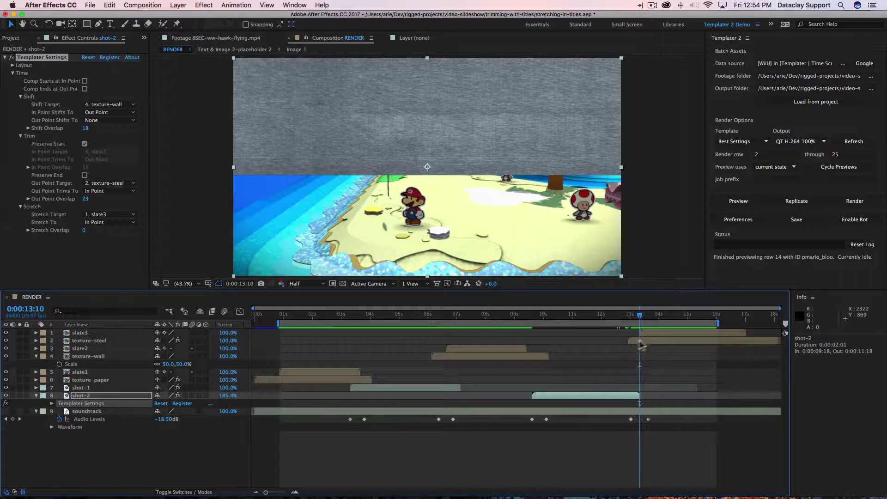
- Set shot-2's Stretch Overlap to 15 and re-run the Templater preview
click(579, 400)
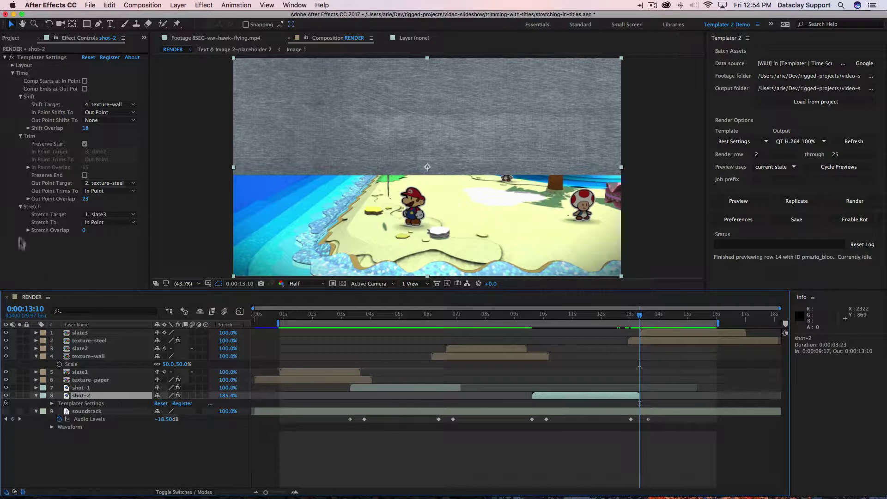
click(86, 230)
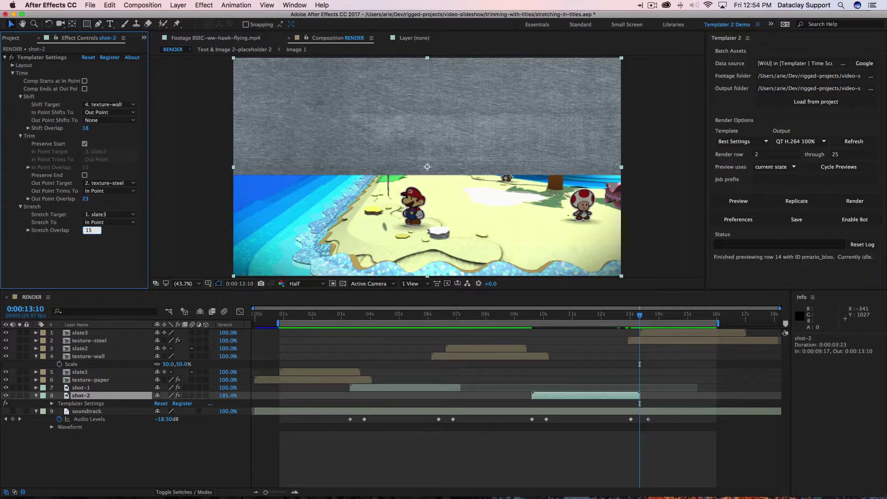
text(15)
key(Return)
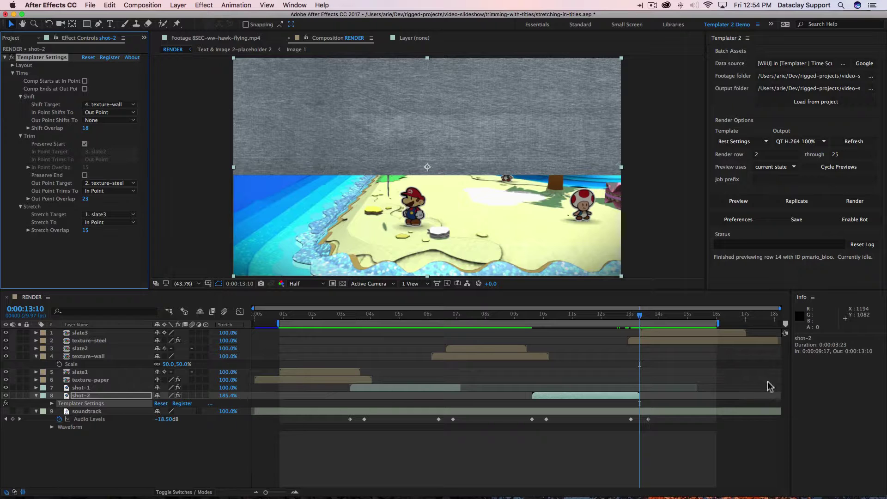
click(735, 200)
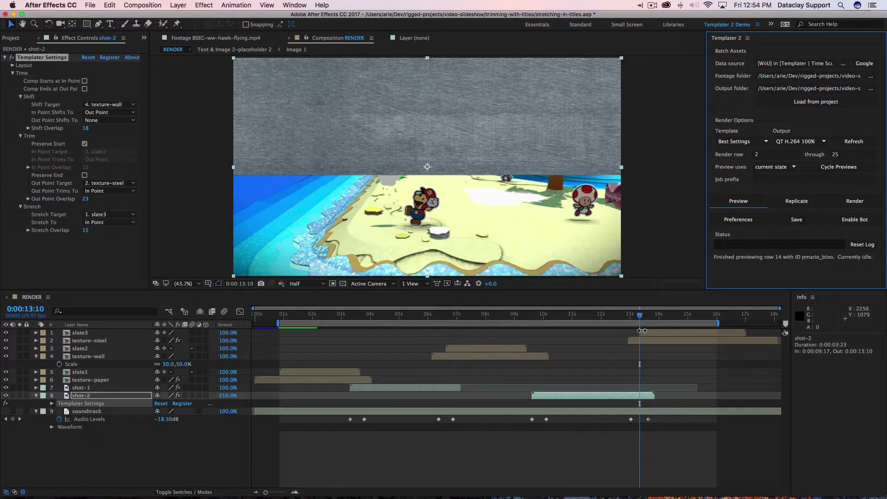
- Start the work area at 0:00:09:03 and play it back
click(646, 398)
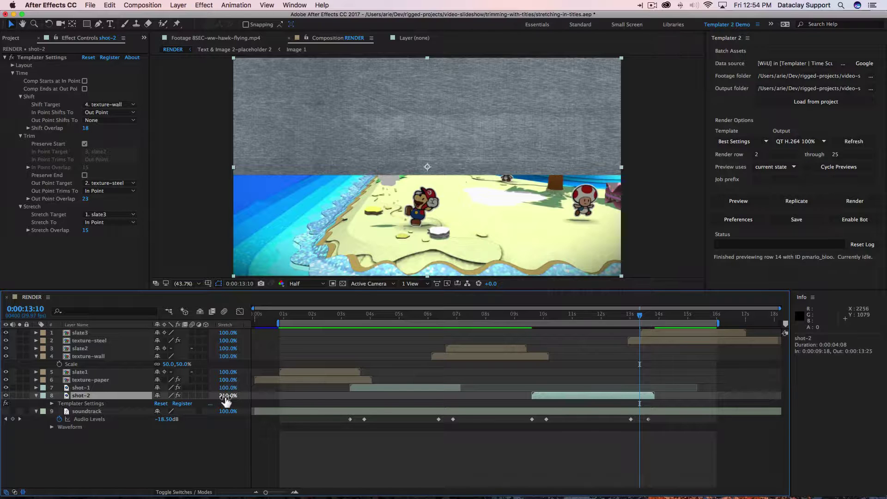
drag(617, 311, 517, 316)
key(b)
key(space)
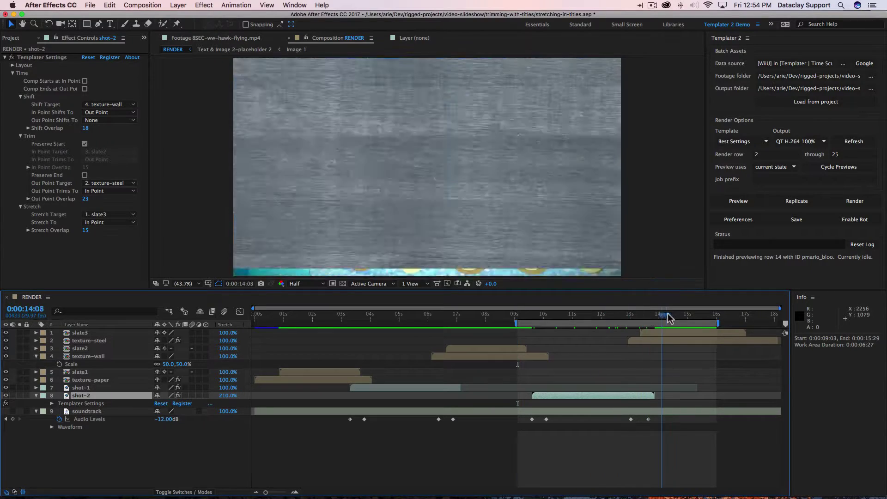
click(668, 314)
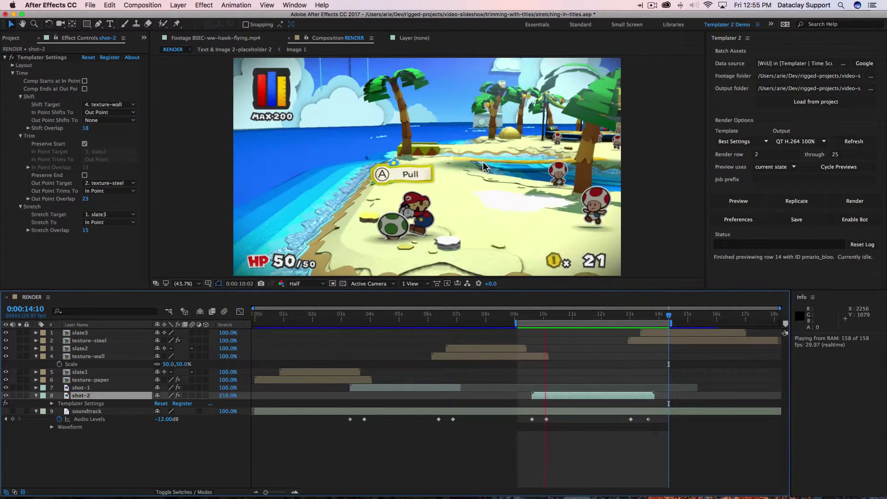
- Turn on Preserve End in shot-1's Templater settings
click(96, 387)
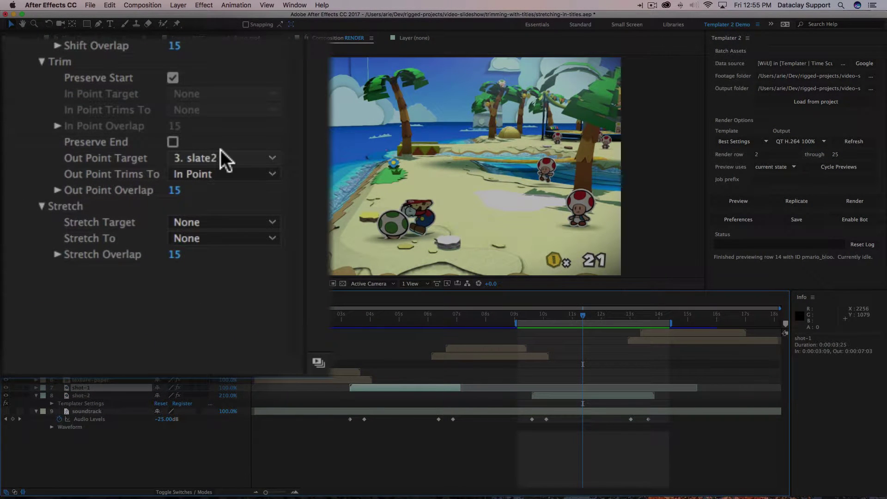
click(173, 142)
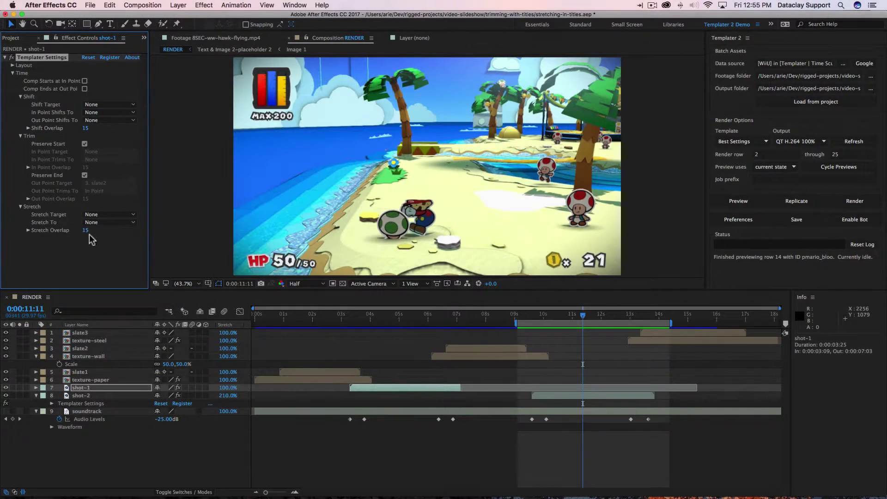
click(481, 350)
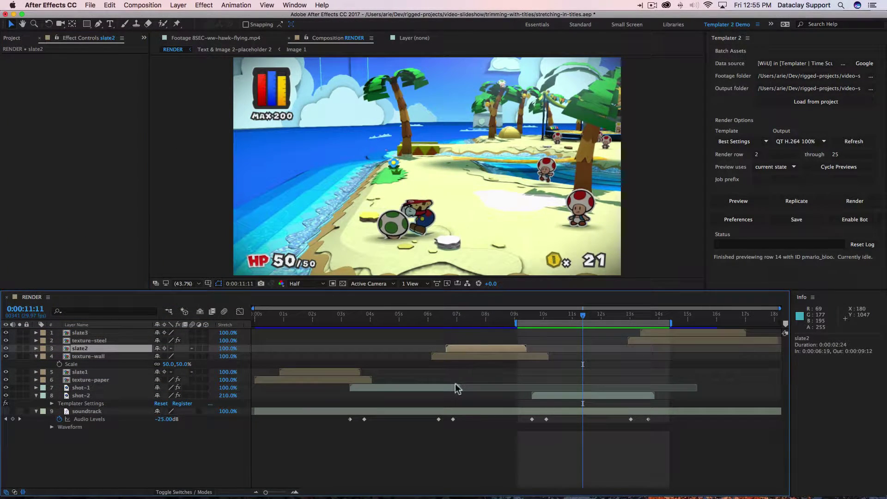
click(355, 387)
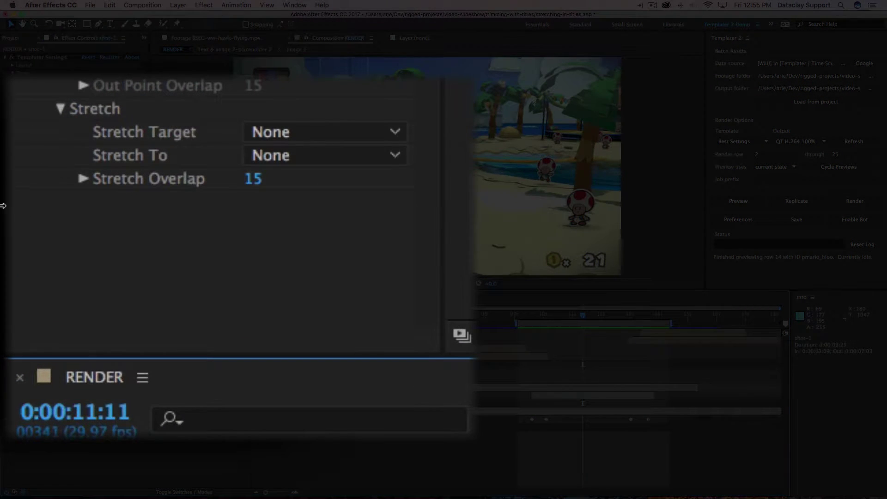
- Set shot-1's Stretch Target to 3. slate2 and Stretch To to In Point
click(270, 132)
click(355, 258)
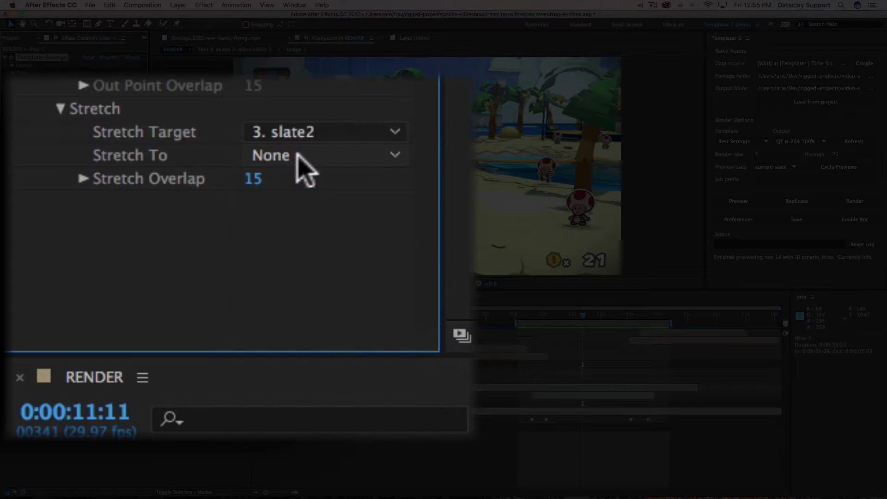
click(298, 155)
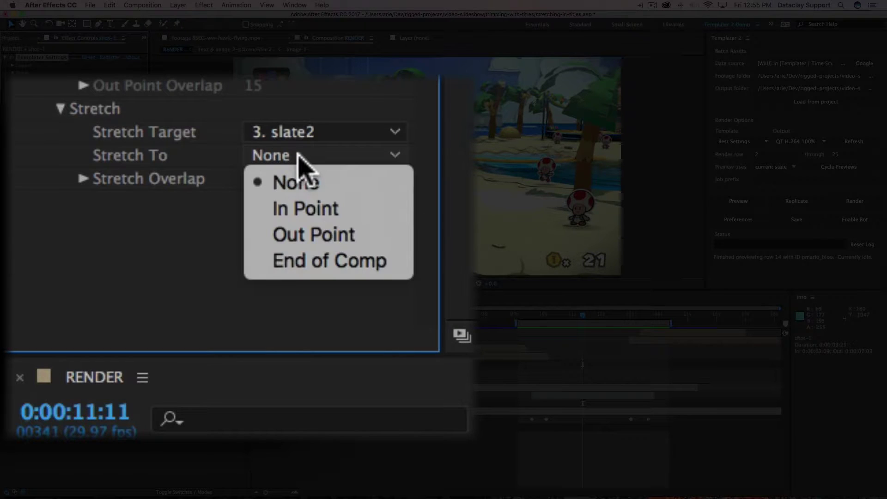
click(309, 205)
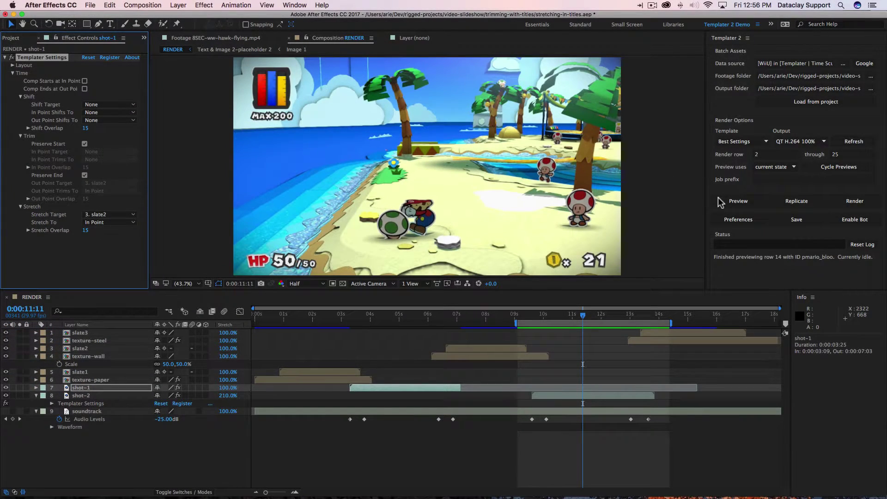
- Re-run the Templater preview and scrub over the shot-1 to slate2 transition
click(719, 200)
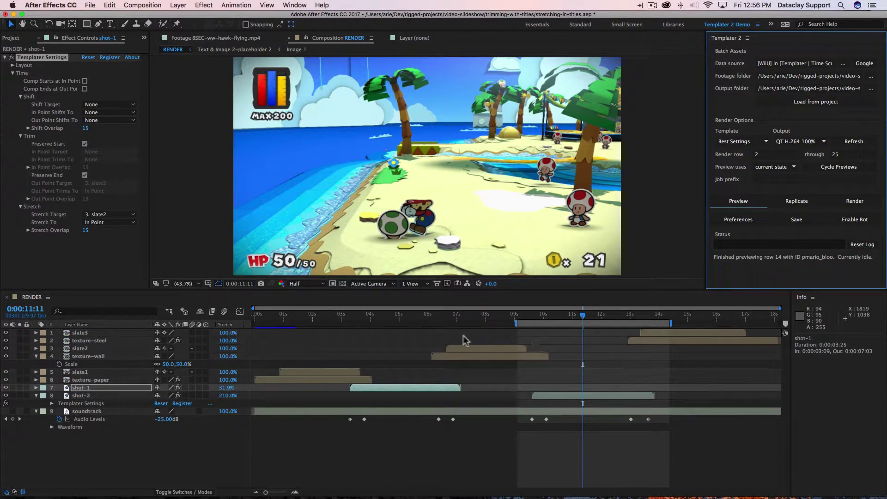
click(447, 314)
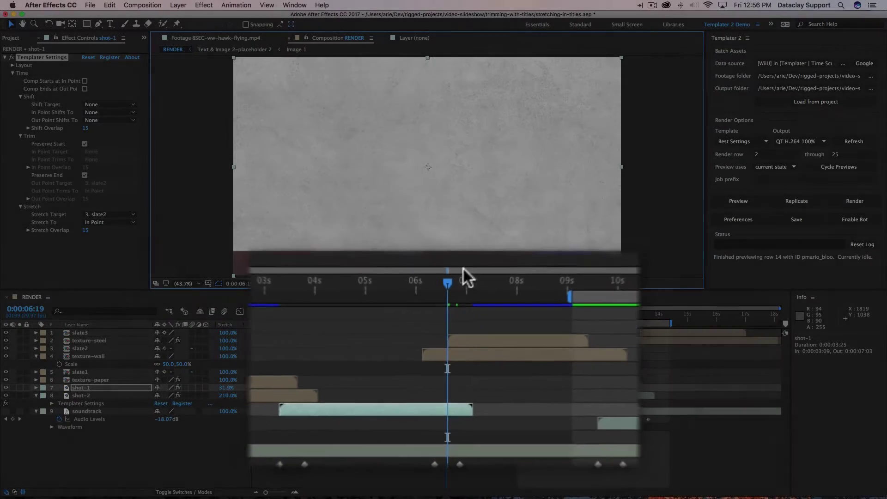
drag(448, 308, 600, 304)
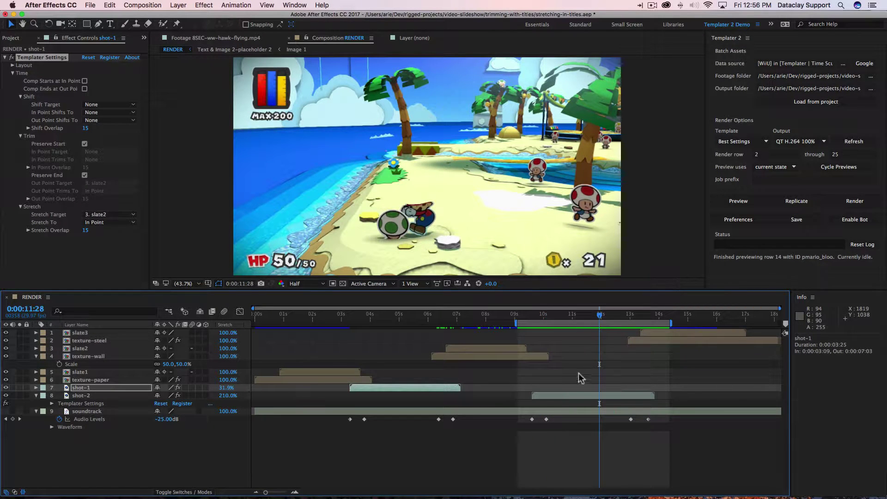
- Check the Stretch values of shot-2 (210.0%) and shot-1 (31.9%)
click(575, 396)
click(409, 319)
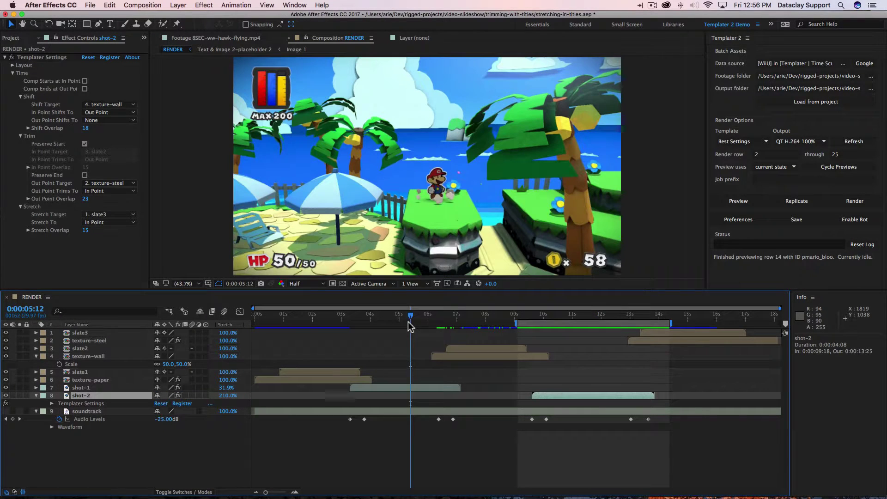
click(395, 388)
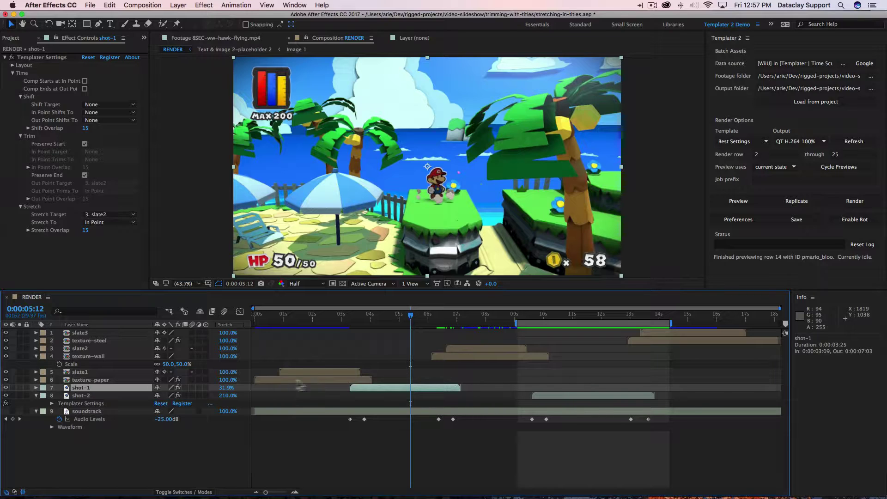
- Set the work area from 0:00:03:05 to 0:00:07:08 and RAM preview it
drag(227, 390, 233, 390)
drag(411, 316, 347, 321)
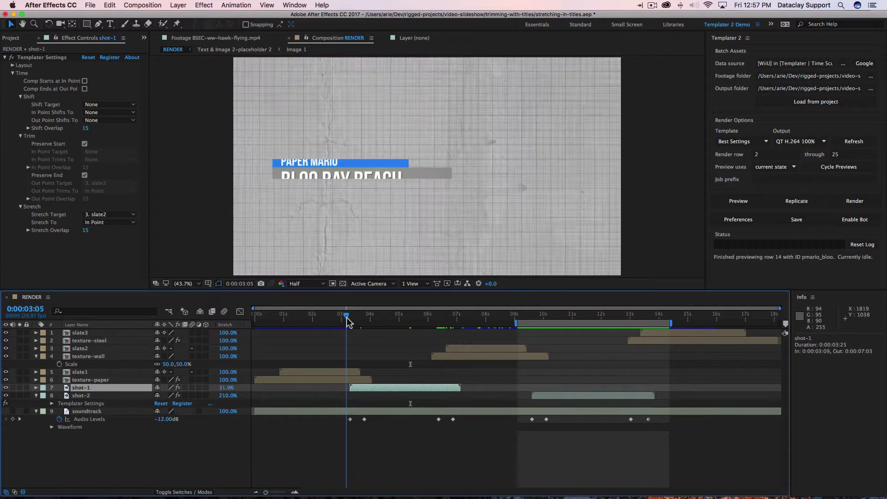
key(b)
click(464, 318)
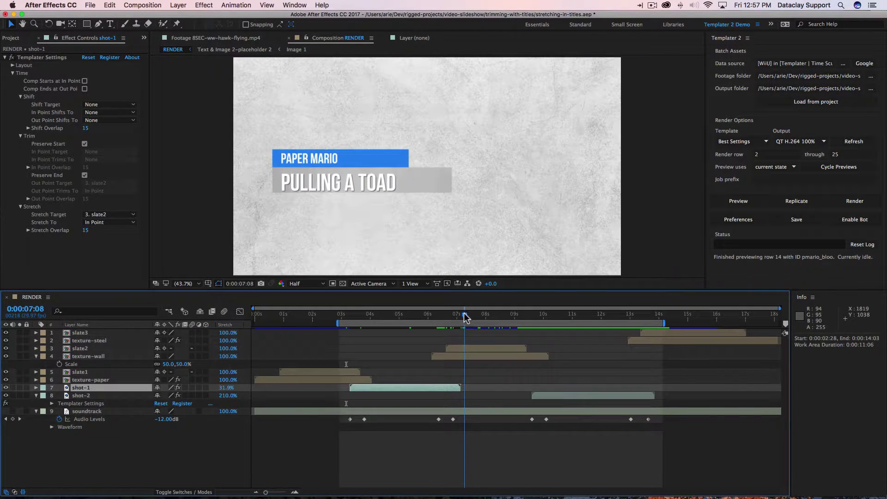
key(n)
key(space)
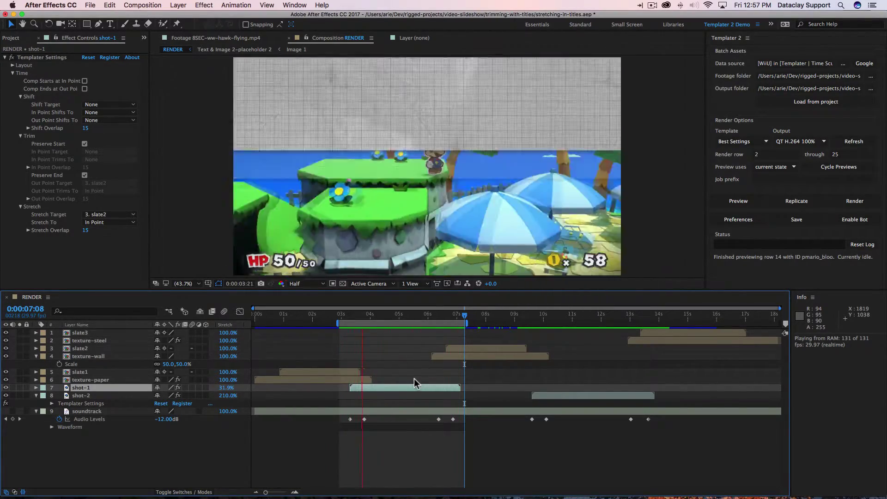
- Stop playback at 0:00:05:05 and inspect shot-1's, then shot-2's, Templater time settings
click(404, 314)
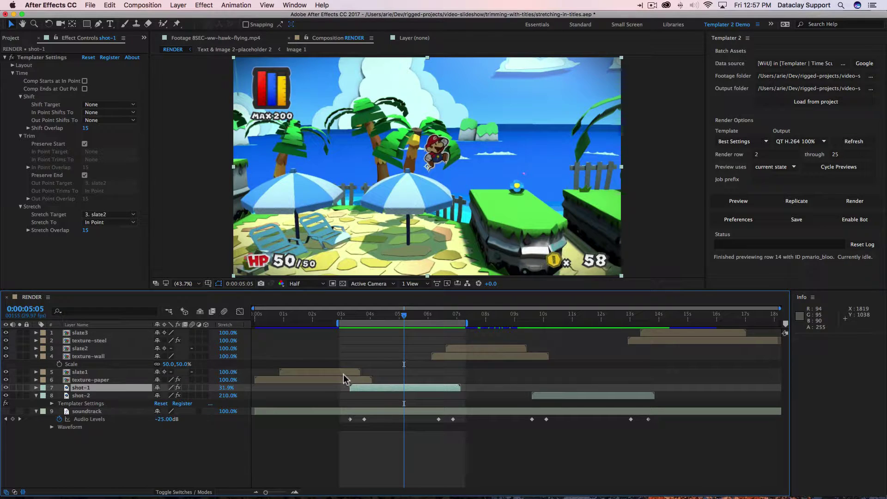
click(415, 394)
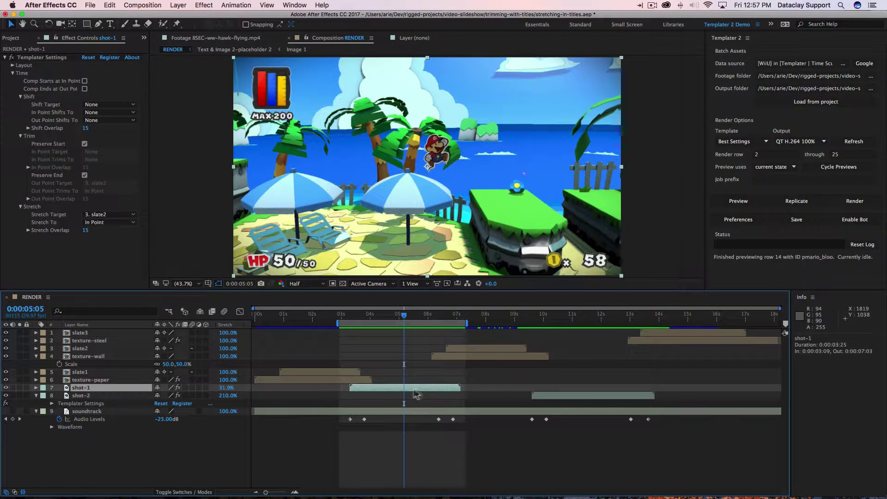
click(605, 396)
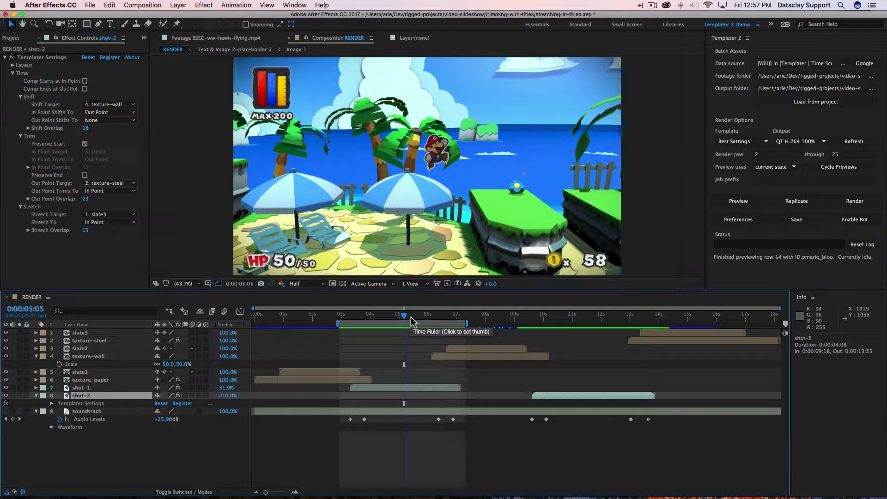
- Set Templater previews to use the next row, preview it and scrub to shot-2
click(771, 166)
click(760, 184)
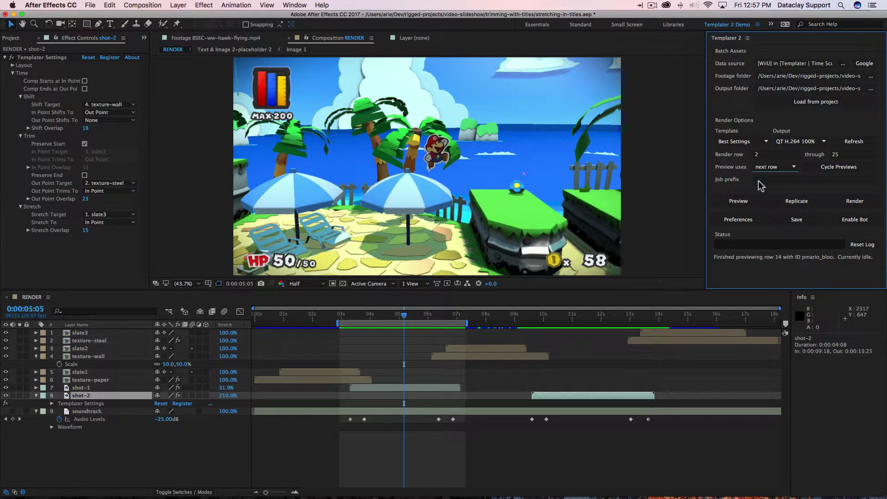
click(732, 200)
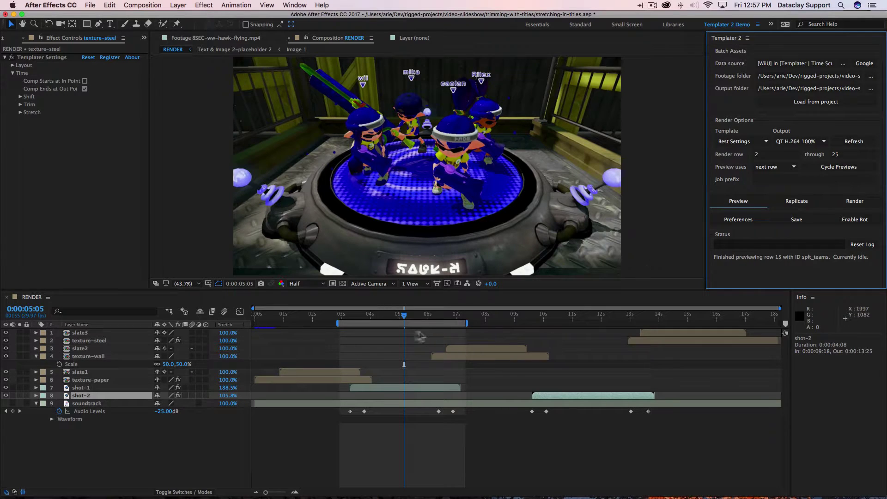
drag(404, 315, 586, 314)
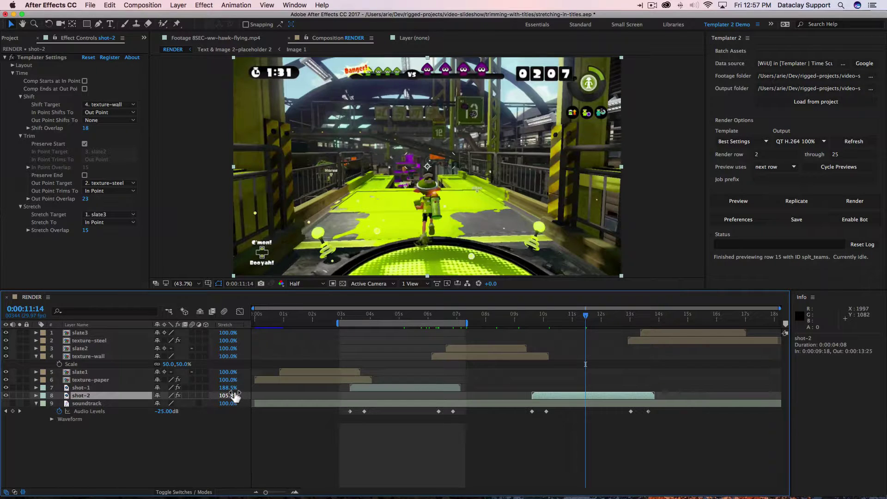
- Preview the following data row (row 16), then play and scrub through shot-2
click(738, 201)
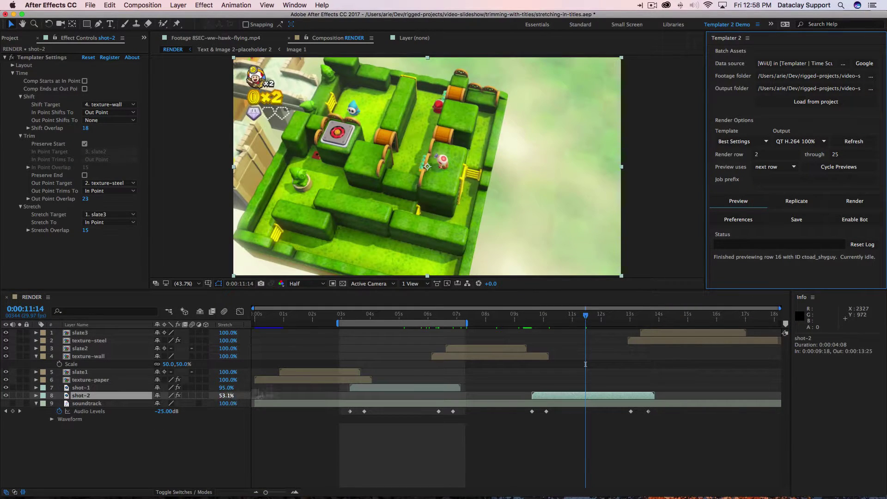
click(452, 319)
key(space)
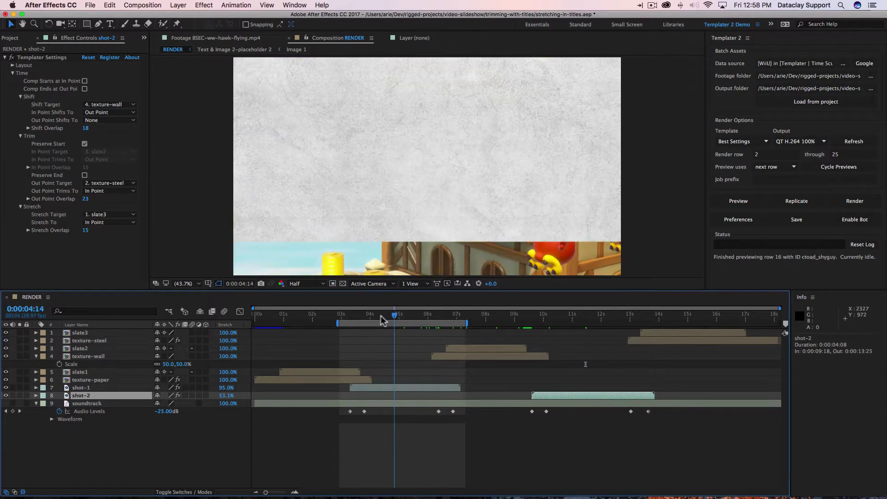
drag(487, 317, 604, 310)
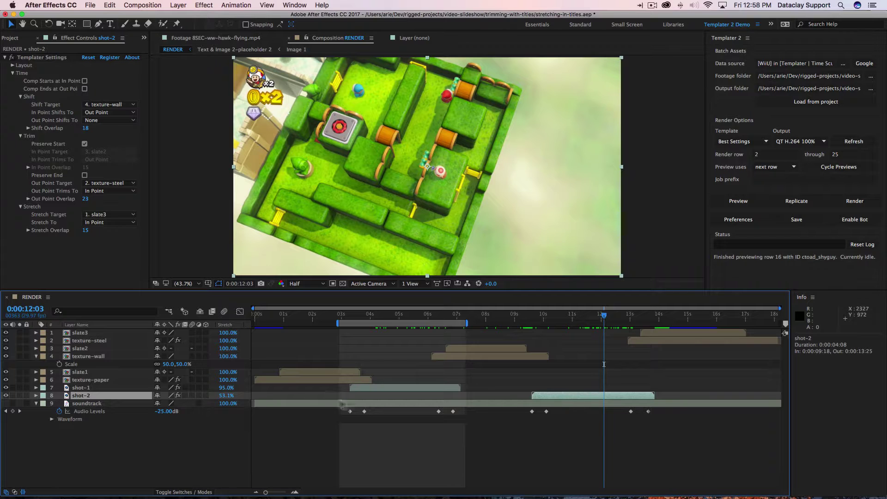
- Make shot-2 stretch to End of Comp and preview the next row
click(104, 223)
click(104, 259)
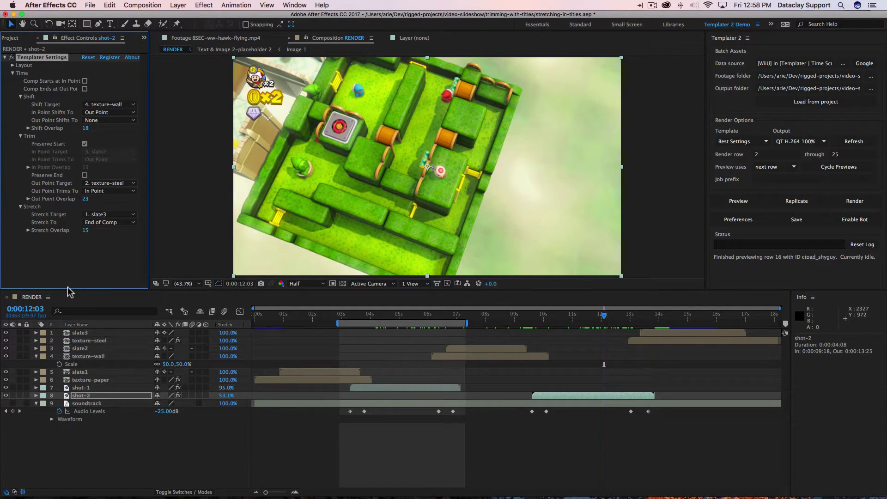
click(713, 202)
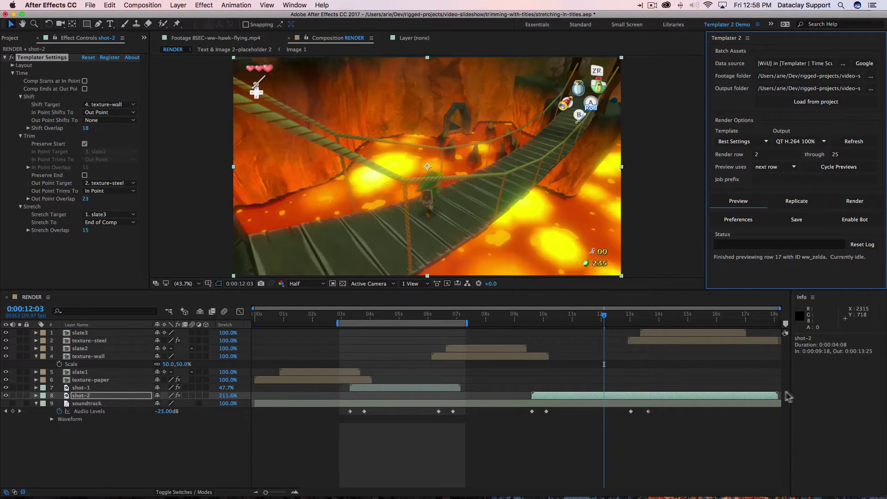
drag(781, 318, 605, 328)
- Make shot-1 stretch to End of Comp, preview row 18 and check shot-1
click(436, 388)
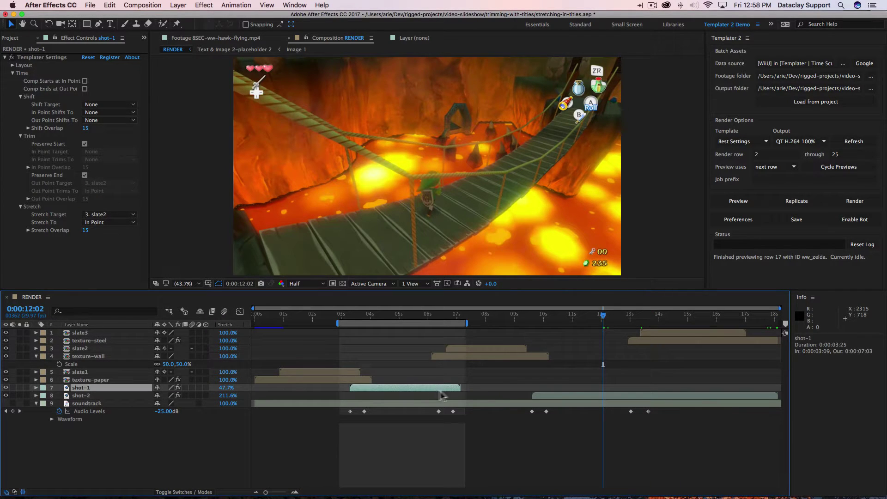
click(109, 222)
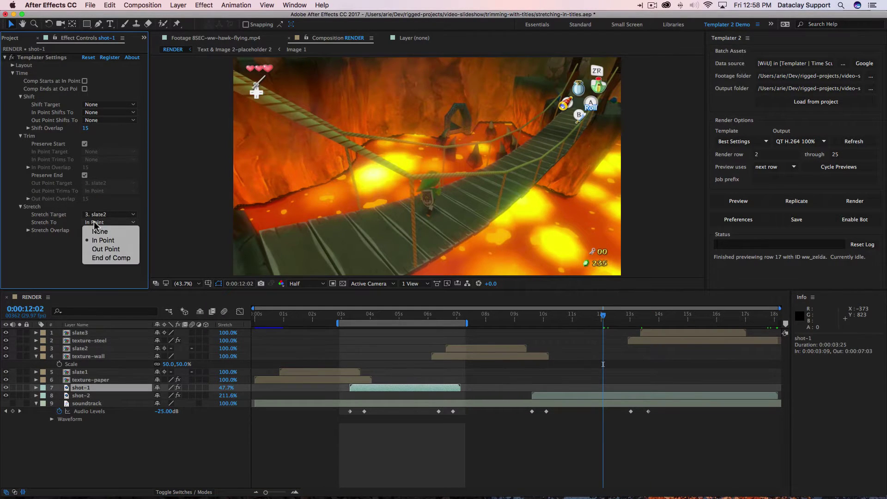
click(111, 256)
click(724, 202)
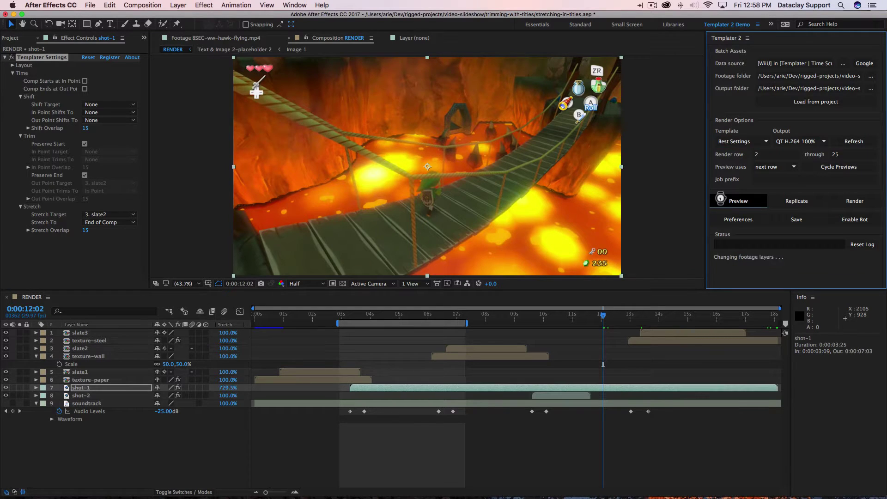
click(416, 314)
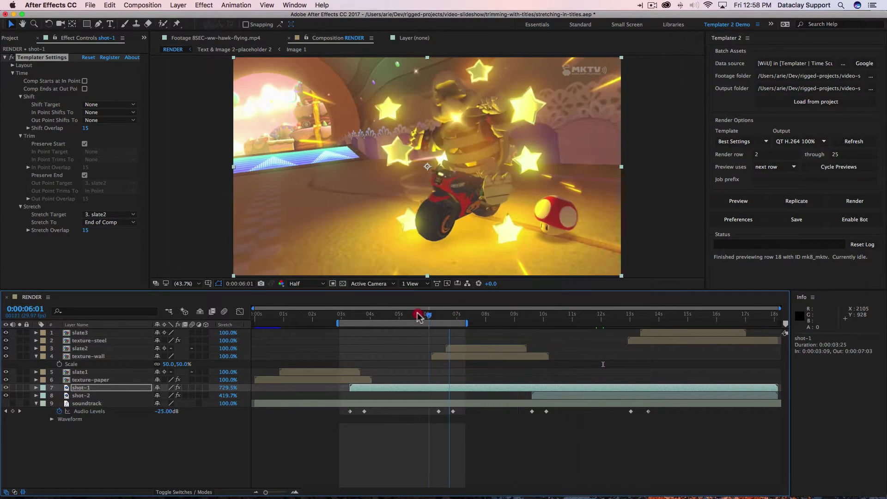
drag(408, 318, 390, 317)
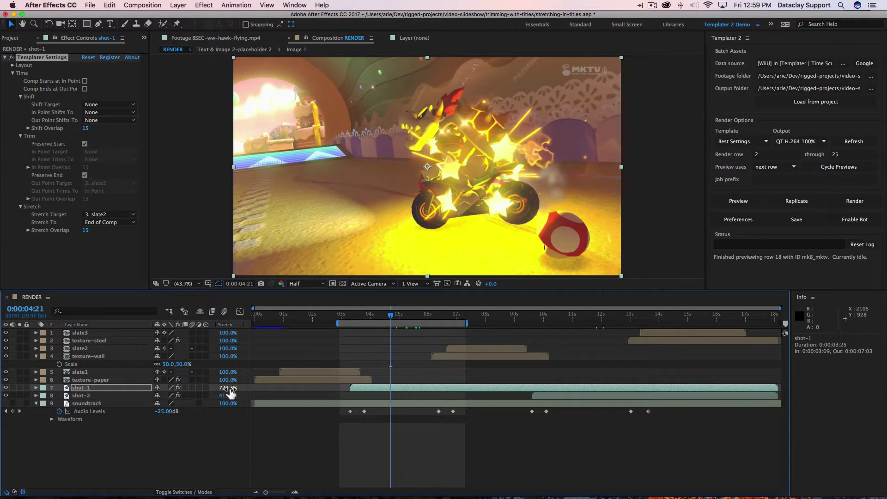
- Undo shot-1's End of Comp change back to In Point and preview the next data row
key(super+z)
click(380, 339)
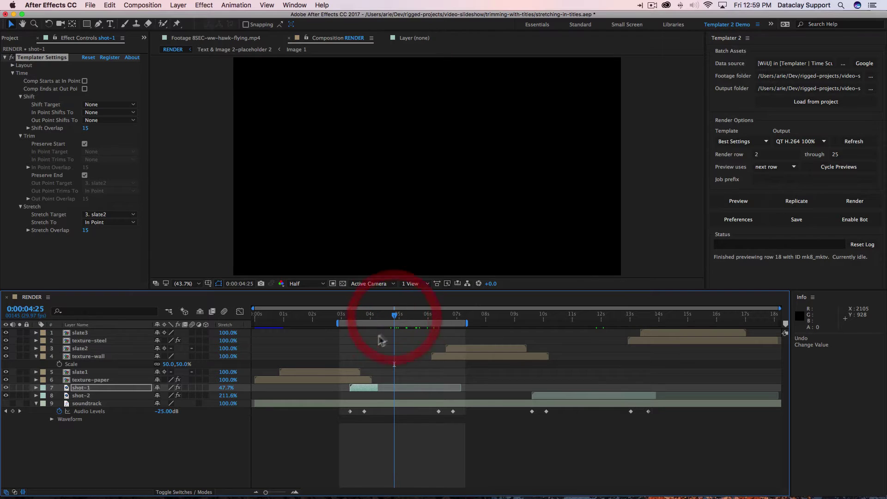
click(747, 202)
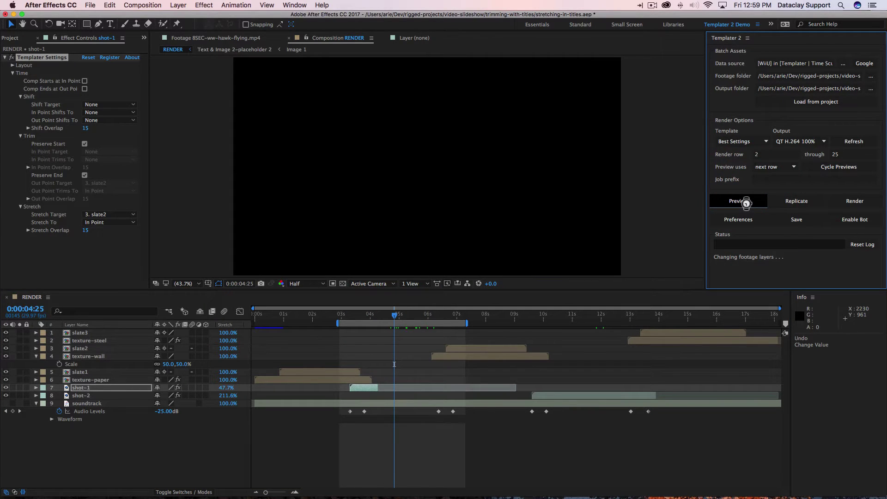